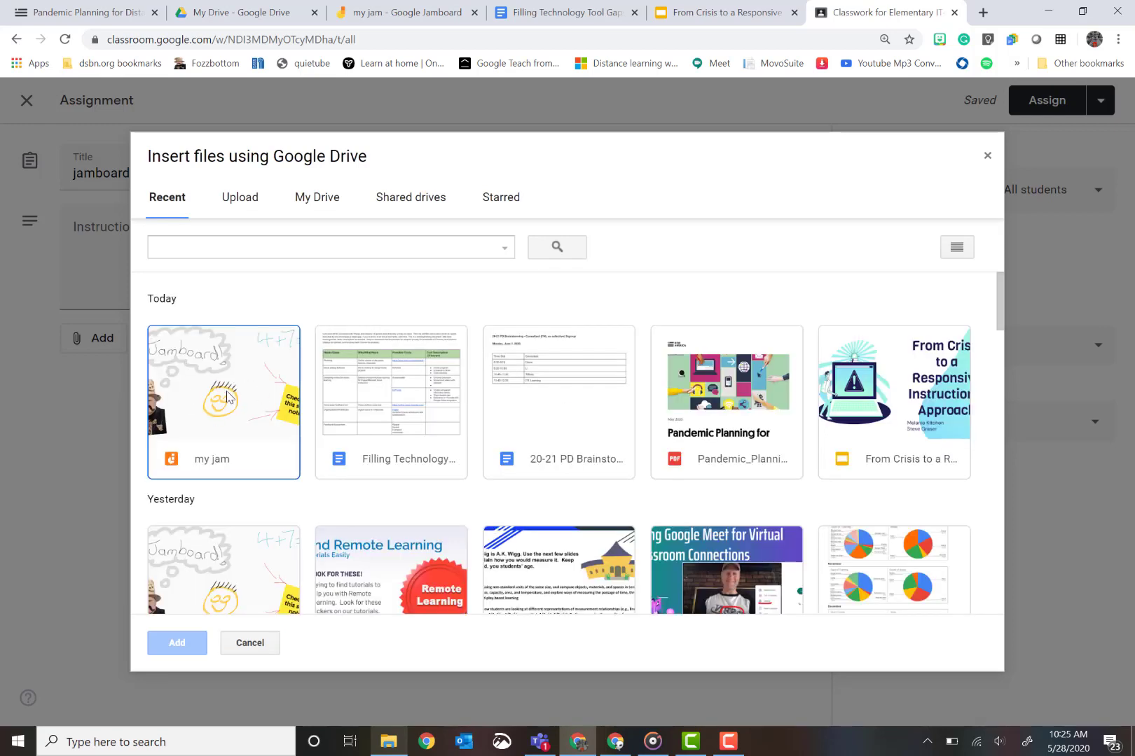
Attach the my jam Jamboard file to the assignment and set it to make a copy for each student
{"action": "left_click", "coordinate": [229, 397]}
{"action": "left_click", "coordinate": [181, 644]}
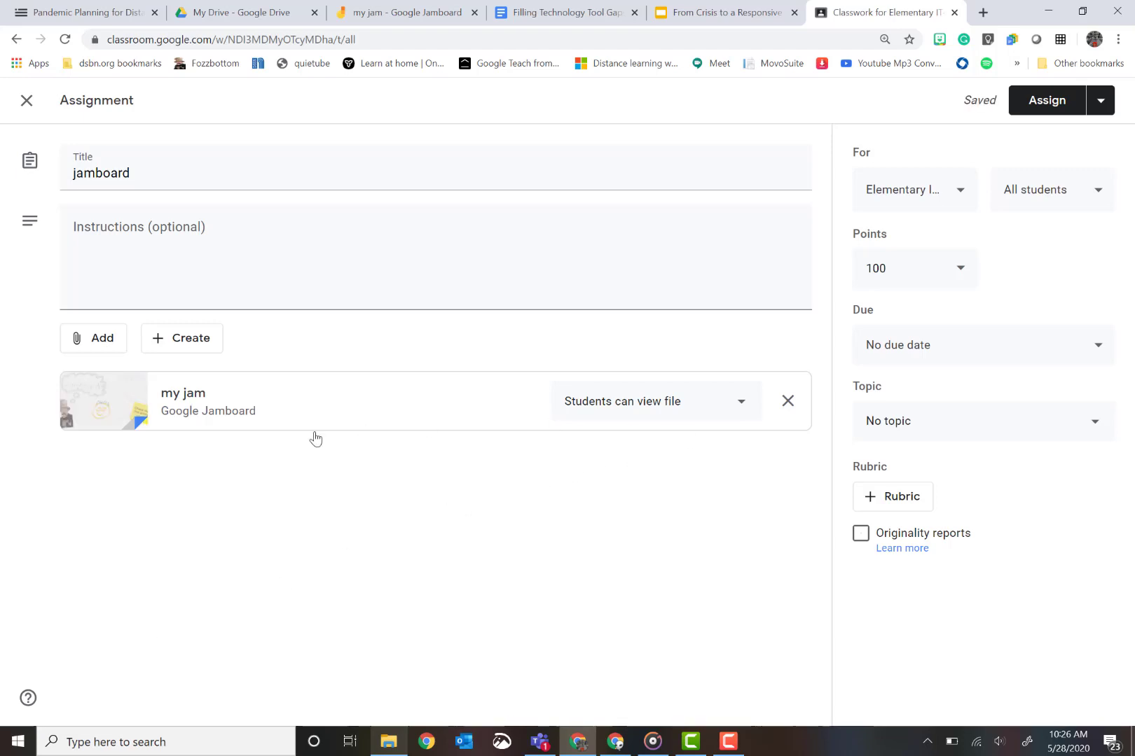
{"action": "left_click", "coordinate": [734, 408]}
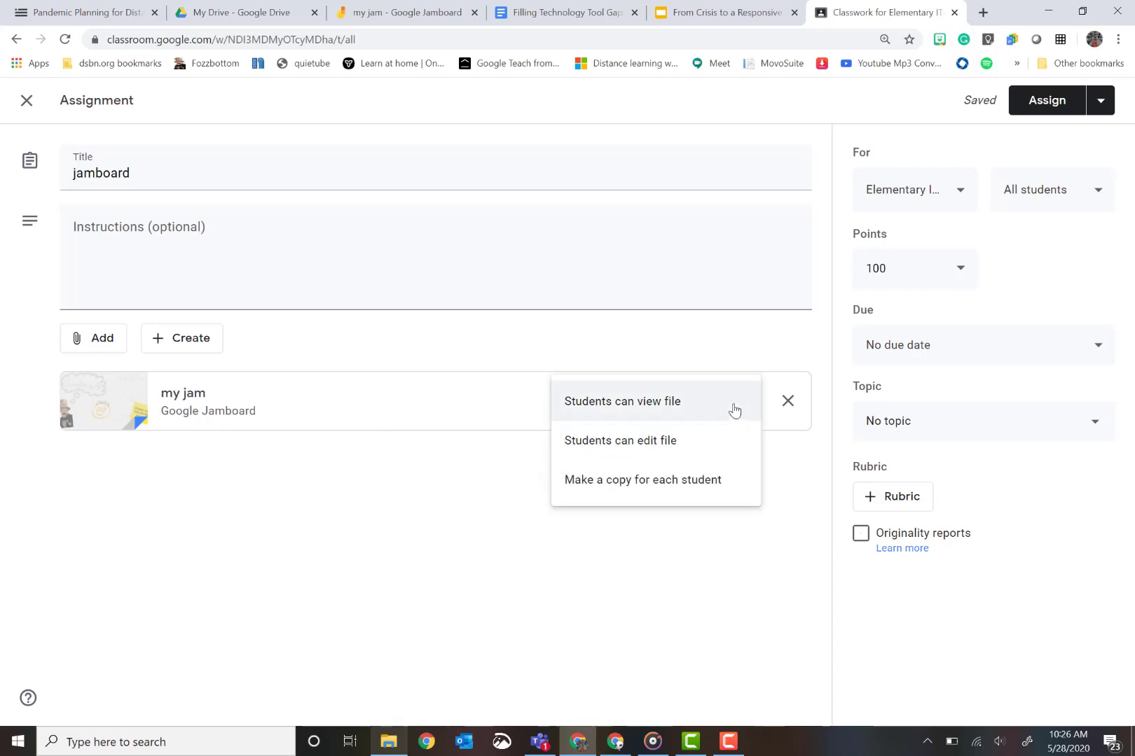
{"action": "left_click", "coordinate": [690, 481]}
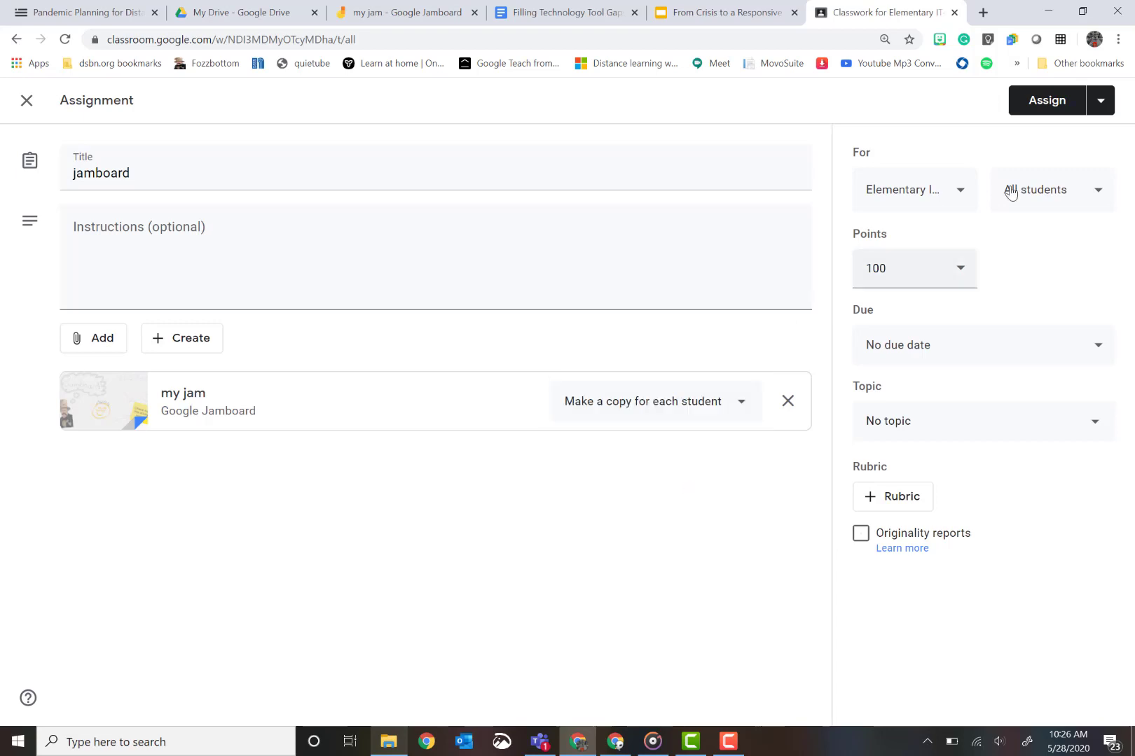
Limit the jamboard assignment to one student, the fourth individual in the roster, and assign it
{"action": "left_click", "coordinate": [1104, 191]}
{"action": "left_click", "coordinate": [932, 245]}
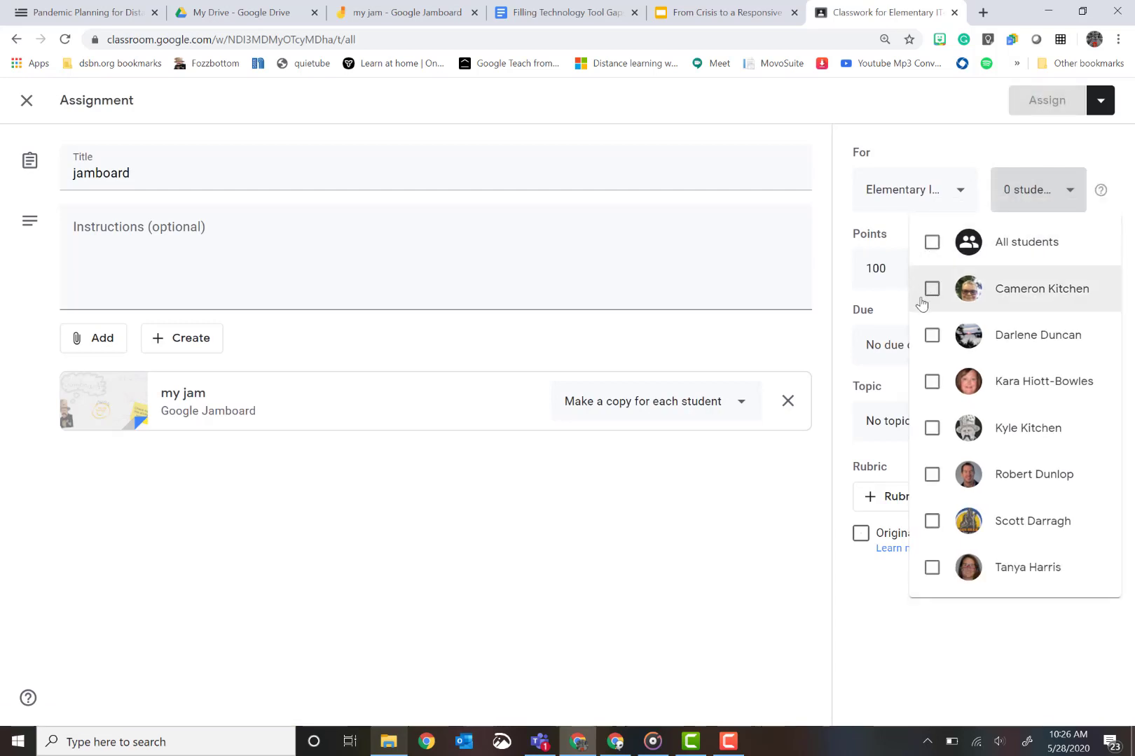
{"action": "left_click", "coordinate": [932, 428]}
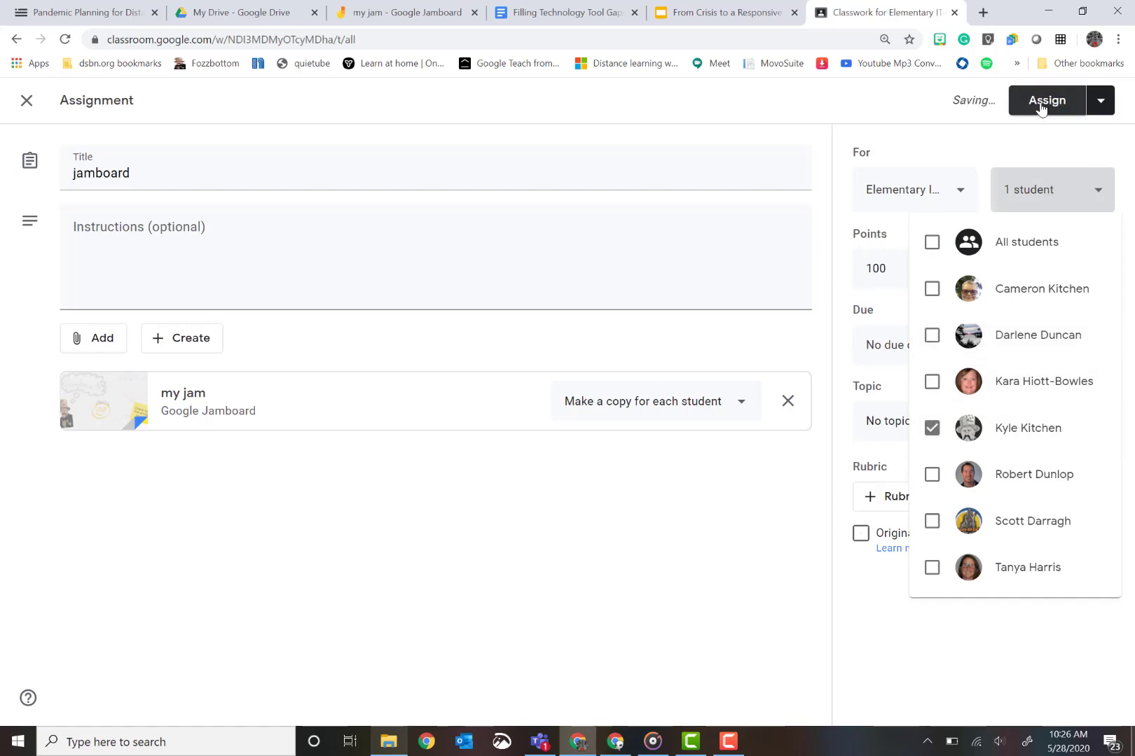
{"action": "left_click", "coordinate": [1032, 109]}
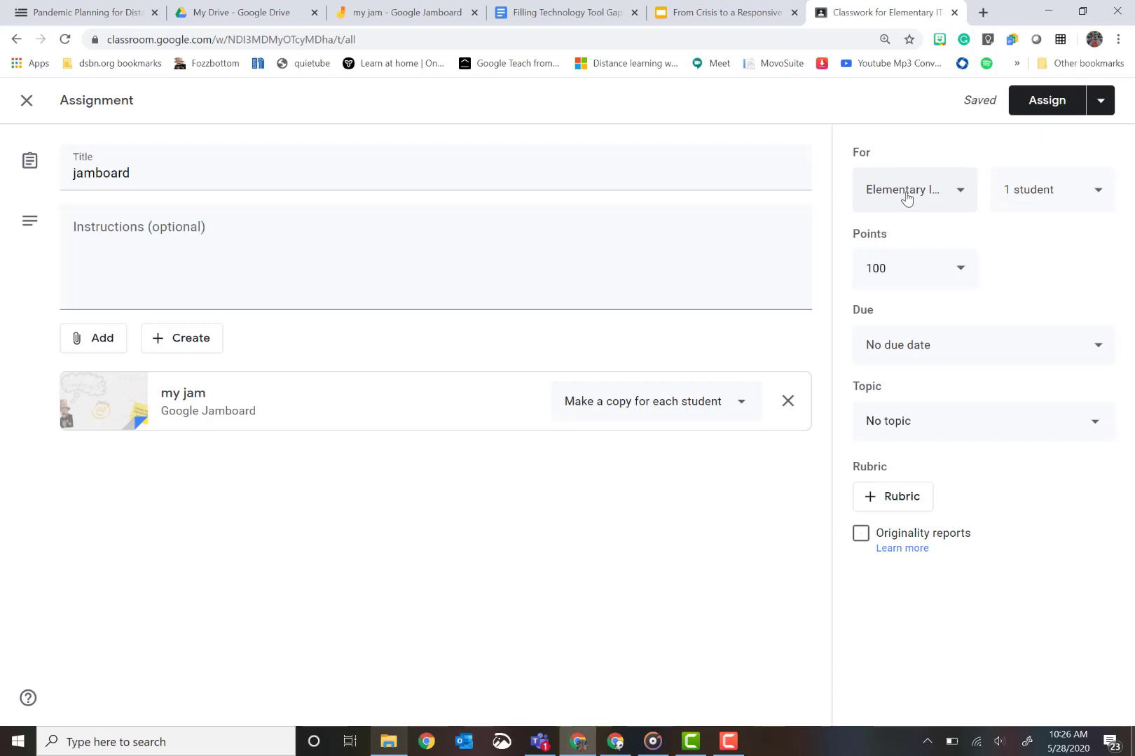
{"action": "left_click", "coordinate": [1046, 101]}
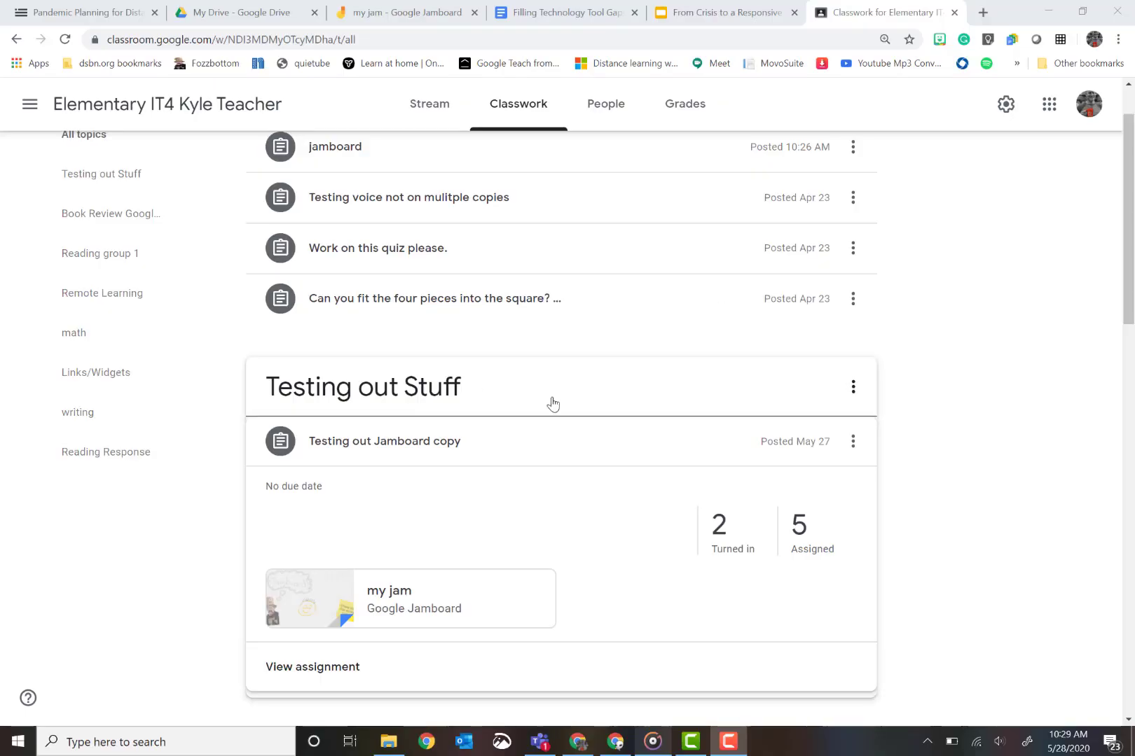
View the Testing out Jamboard copy assignment's student work and open the first turned-in jam
{"action": "scroll", "coordinate": [550, 400], "scroll_direction": "down", "scroll_amount": 1}
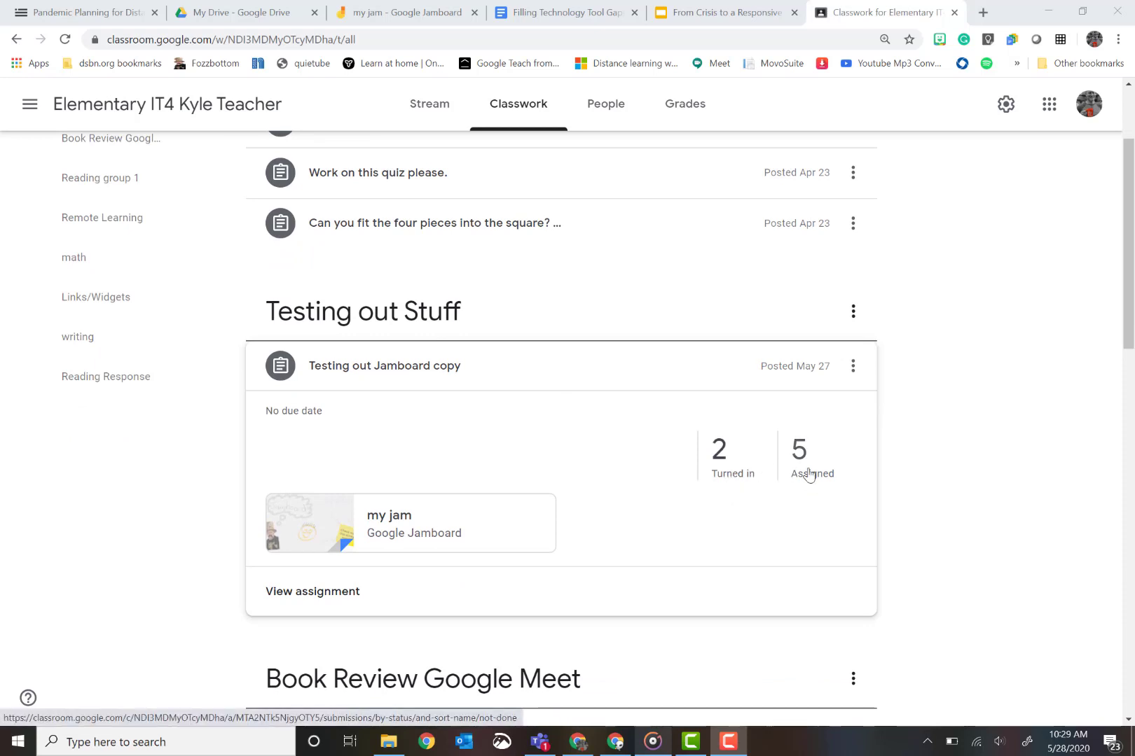
{"action": "left_click", "coordinate": [338, 599]}
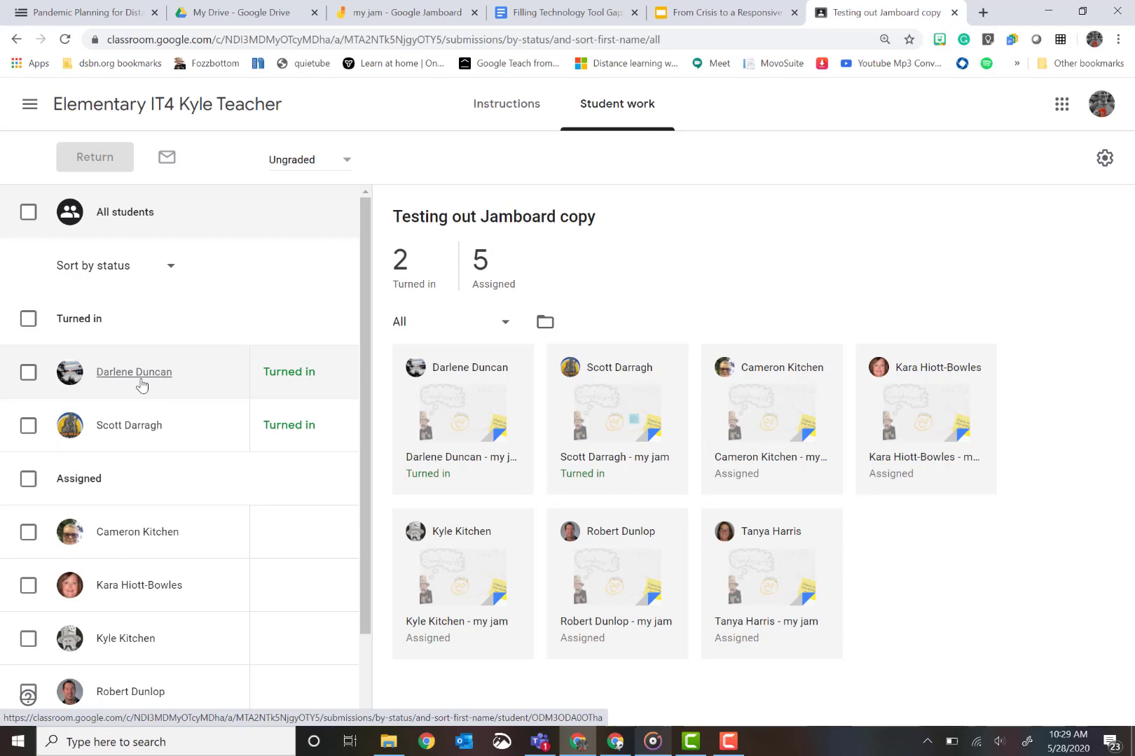
{"action": "left_click", "coordinate": [462, 436]}
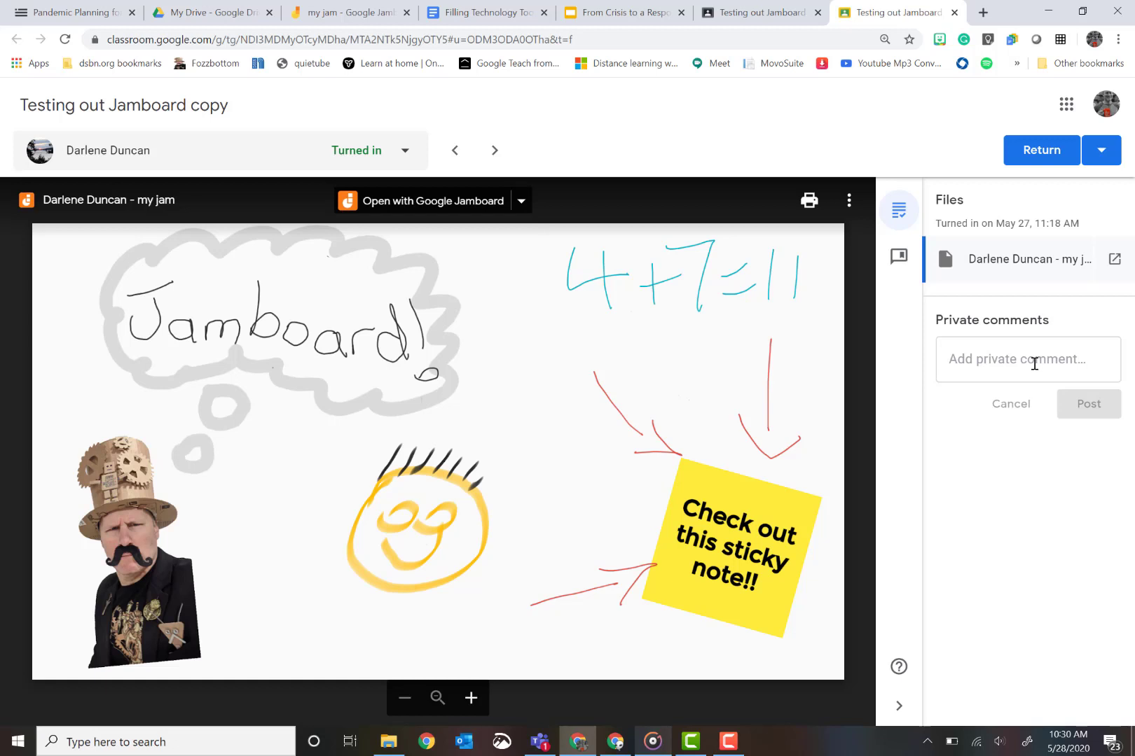
Open the student's jam in Google Jamboard, view both frames, and return to the Classroom submission
{"action": "left_click", "coordinate": [430, 216]}
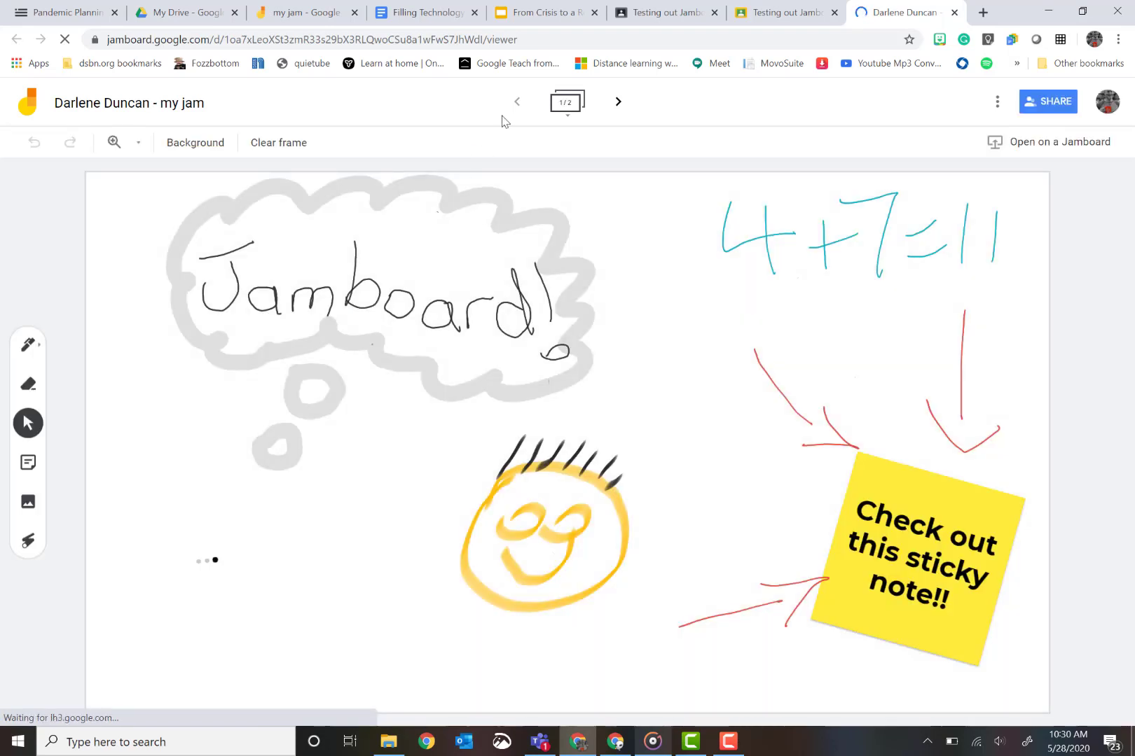
{"action": "left_click", "coordinate": [620, 108]}
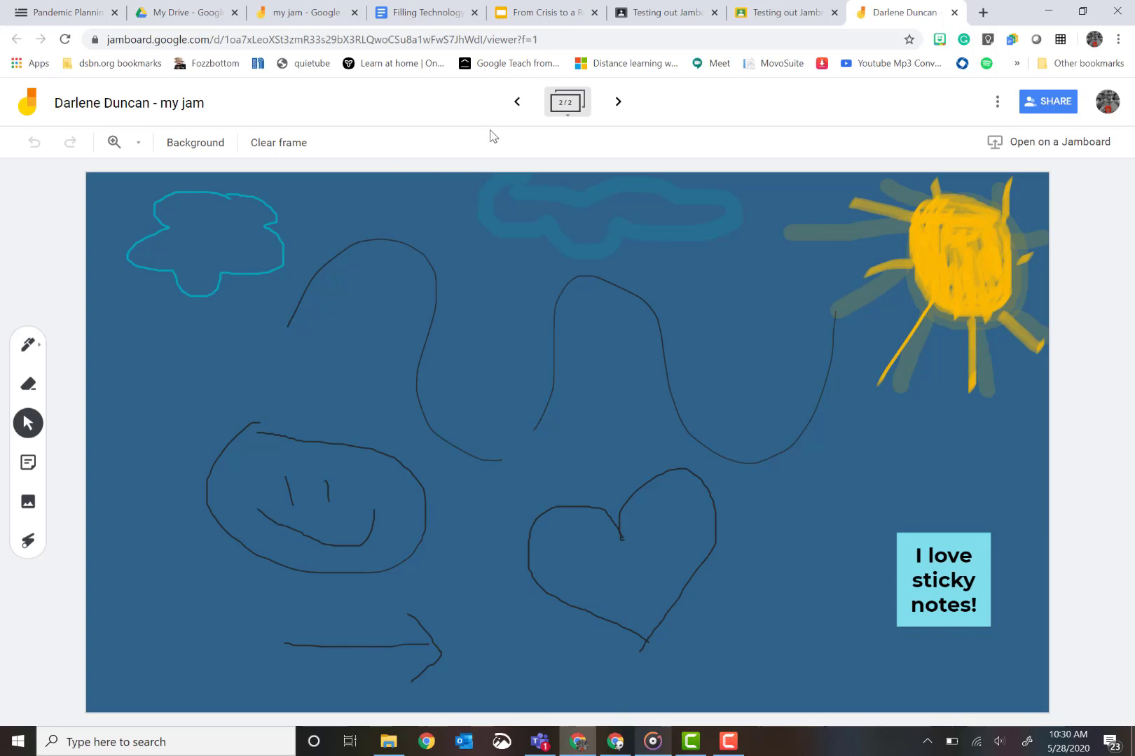
{"action": "left_click", "coordinate": [517, 102]}
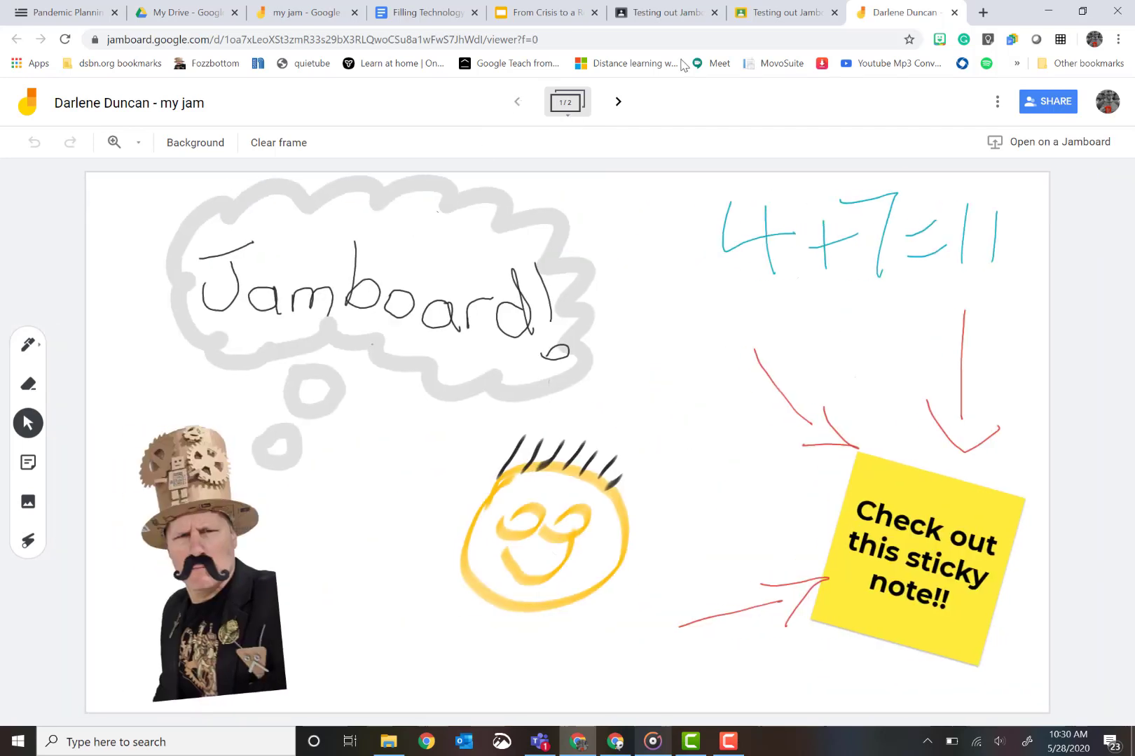
{"action": "left_click", "coordinate": [784, 15]}
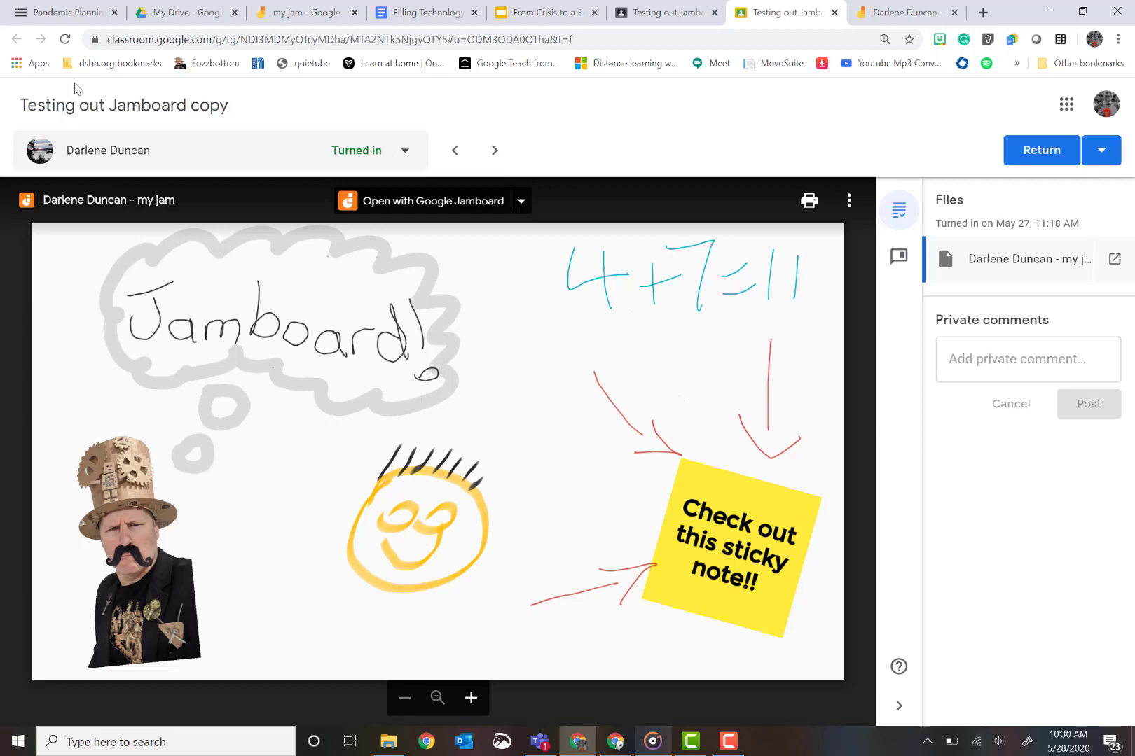
Switch to Google Drive and open the Elementary IT4 Learning folder inside the Classroom folder
{"action": "left_click", "coordinate": [187, 18]}
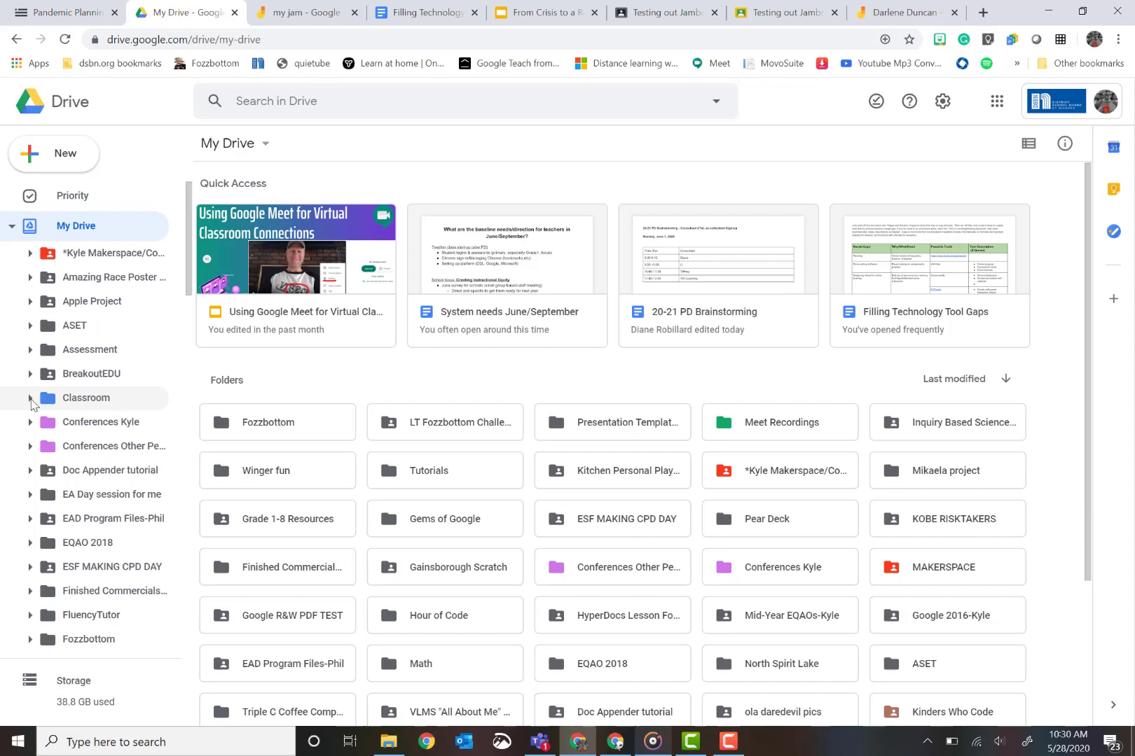
{"action": "left_click", "coordinate": [31, 398]}
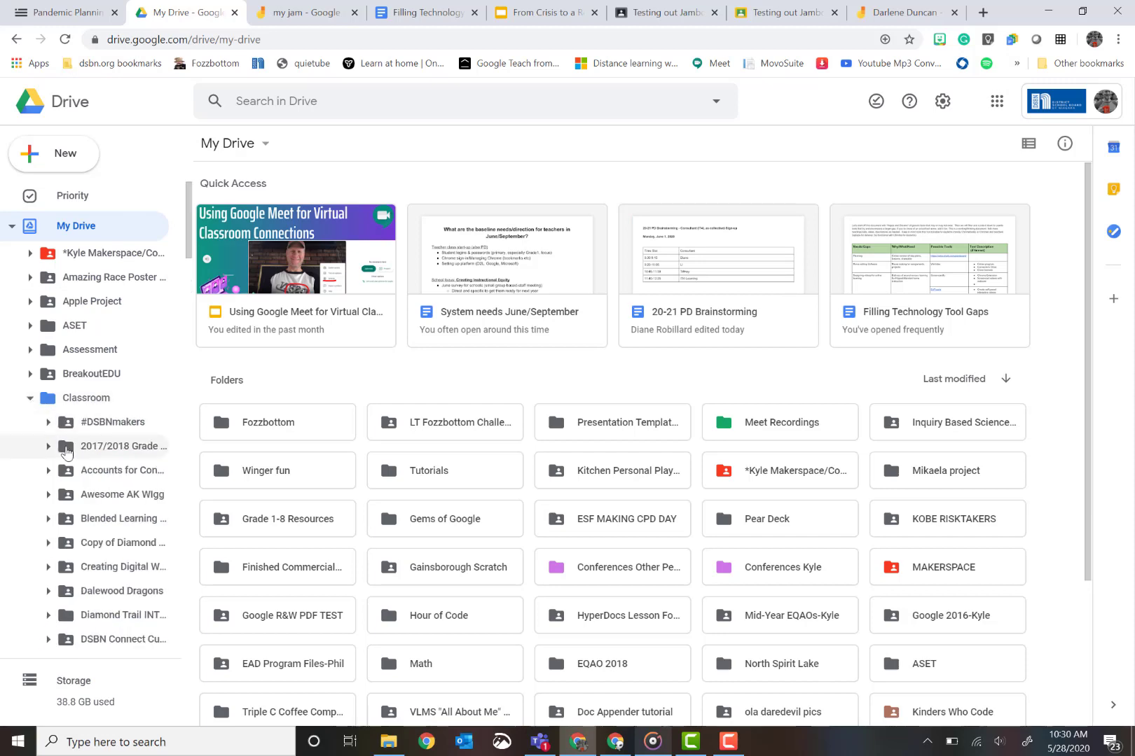
{"action": "scroll", "coordinate": [90, 452], "scroll_direction": "down", "scroll_amount": 2}
{"action": "scroll", "coordinate": [90, 451], "scroll_direction": "down", "scroll_amount": 1}
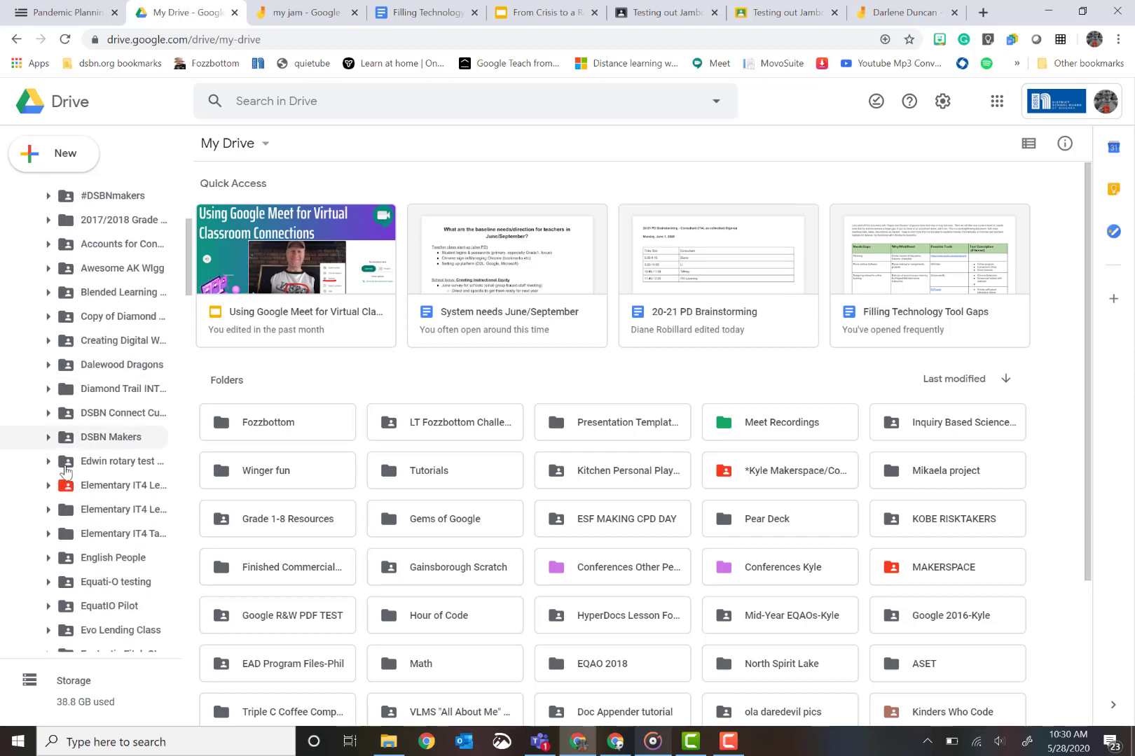
{"action": "left_click", "coordinate": [98, 497]}
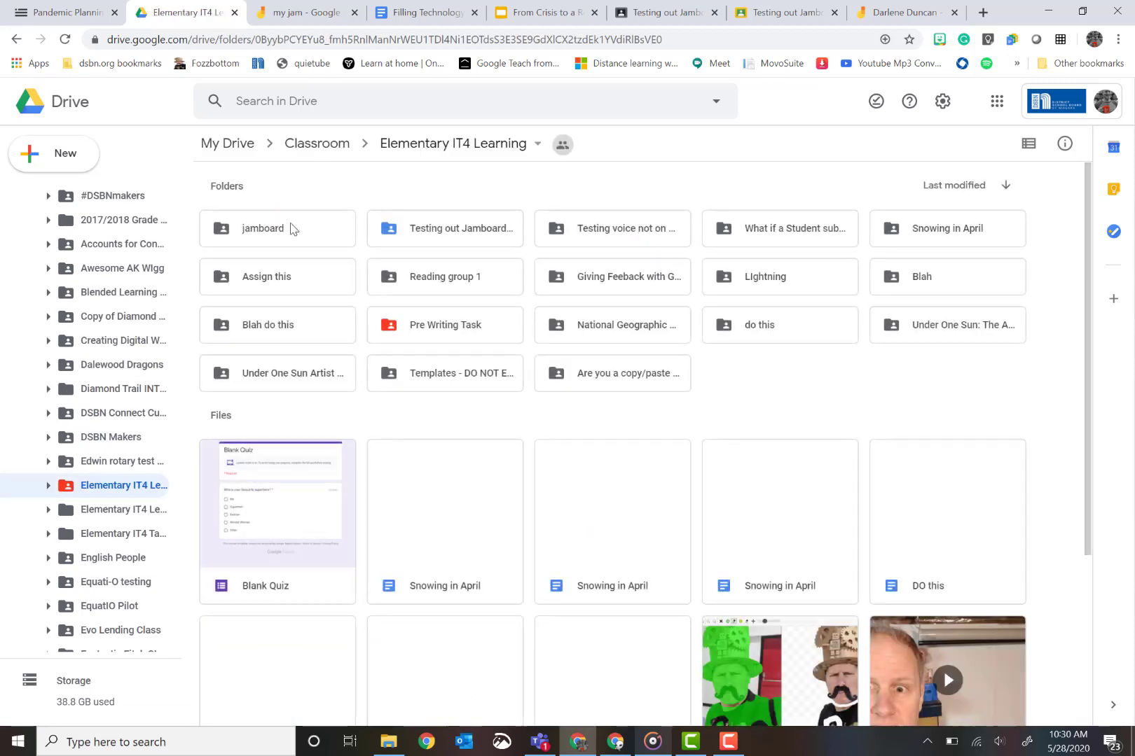
View the student copies in the jamboard assignment folder and in the Testing out Jamboard copy folder
{"action": "left_click", "coordinate": [240, 235]}
{"action": "double_click", "coordinate": [240, 235]}
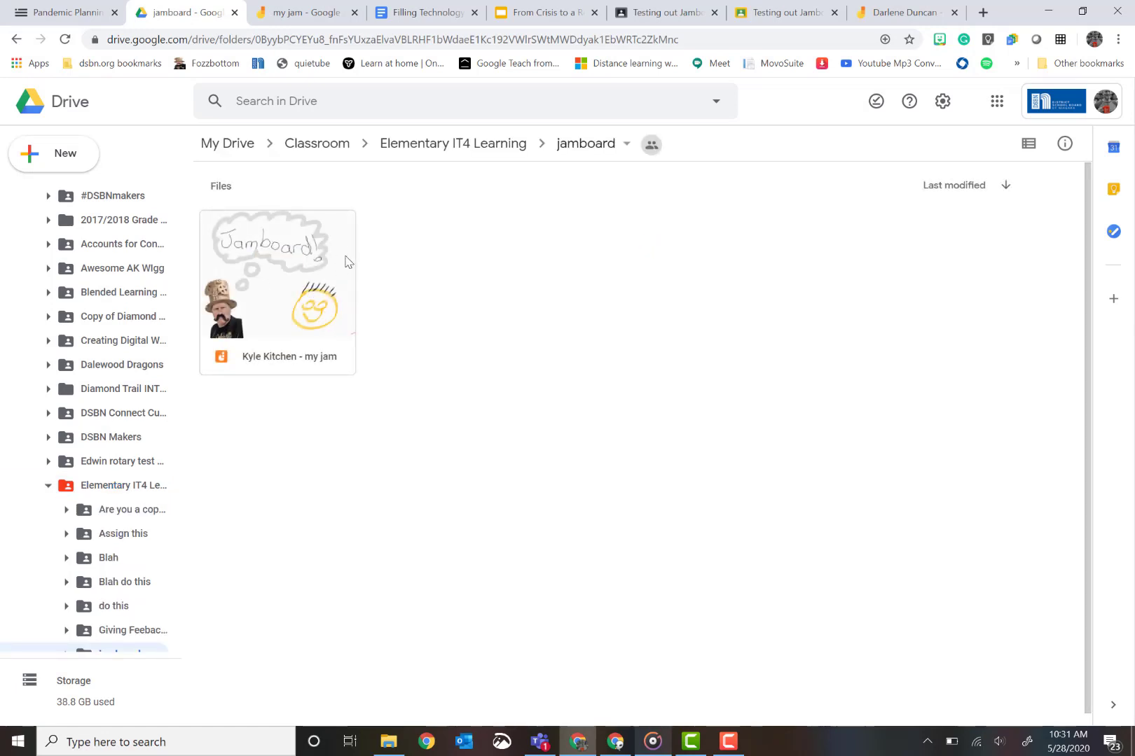
{"action": "left_click", "coordinate": [466, 145]}
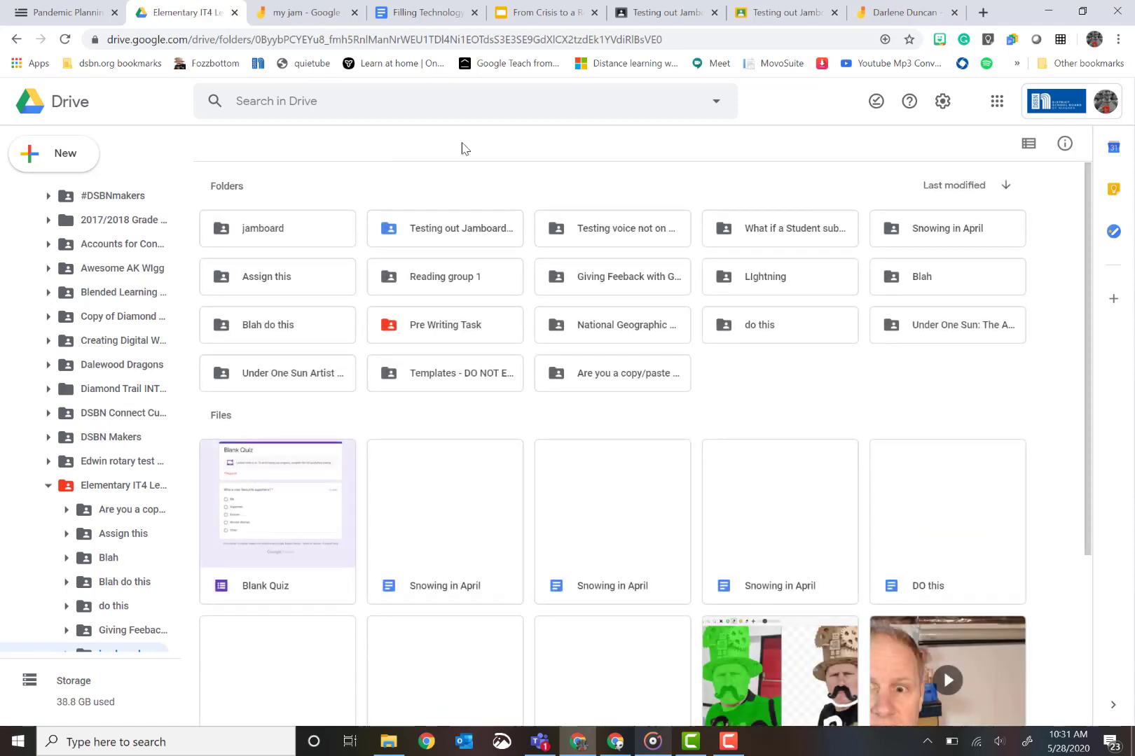
{"action": "double_click", "coordinate": [442, 234]}
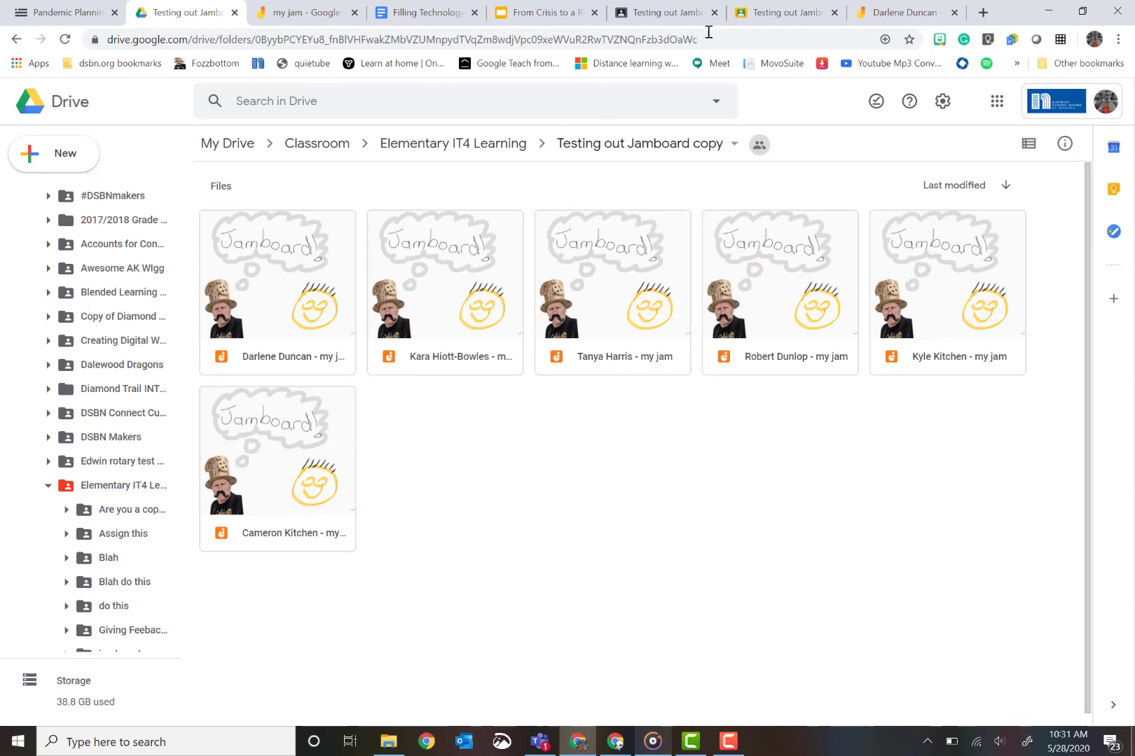
Switch to the Google Jamboard home page, filter the jams to those owned by me, and show them as a list
{"action": "left_click", "coordinate": [306, 14]}
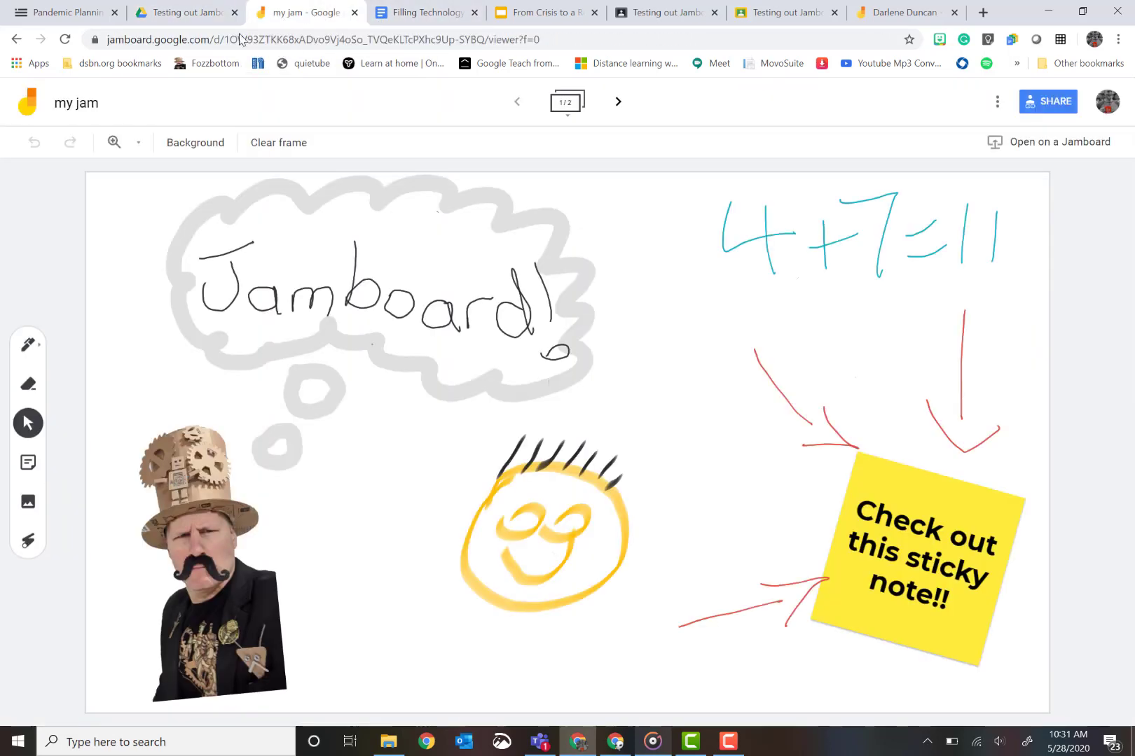
{"action": "left_click", "coordinate": [28, 105]}
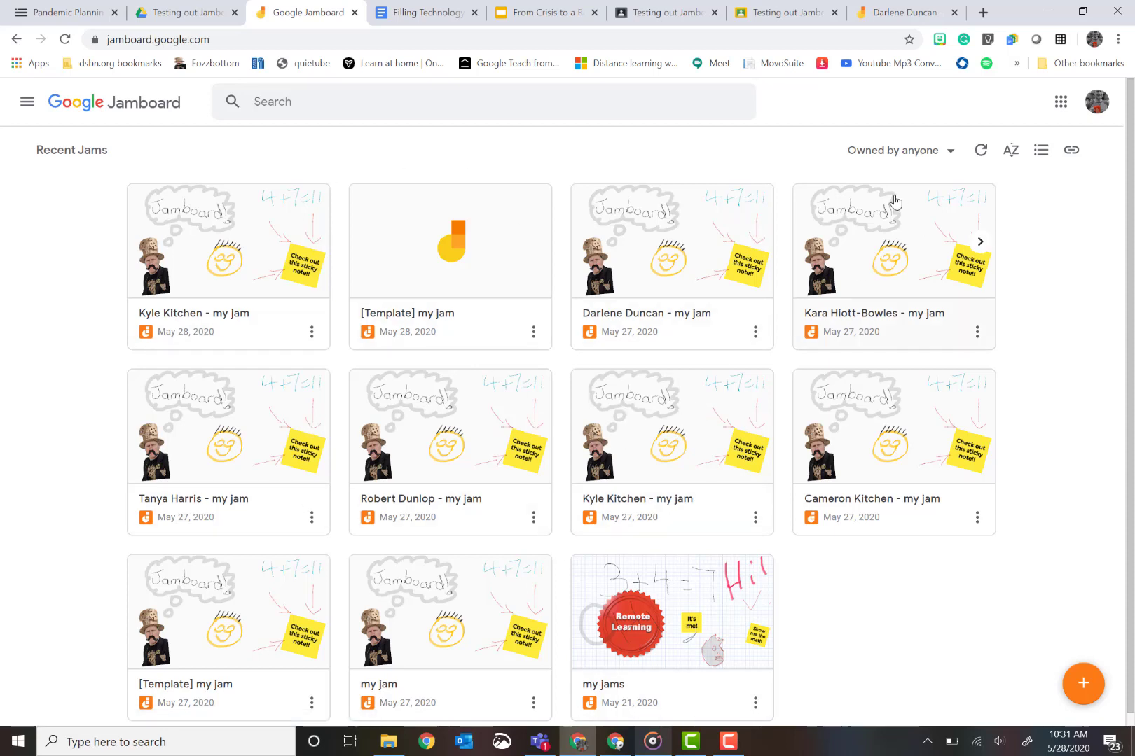
{"action": "left_click", "coordinate": [952, 155]}
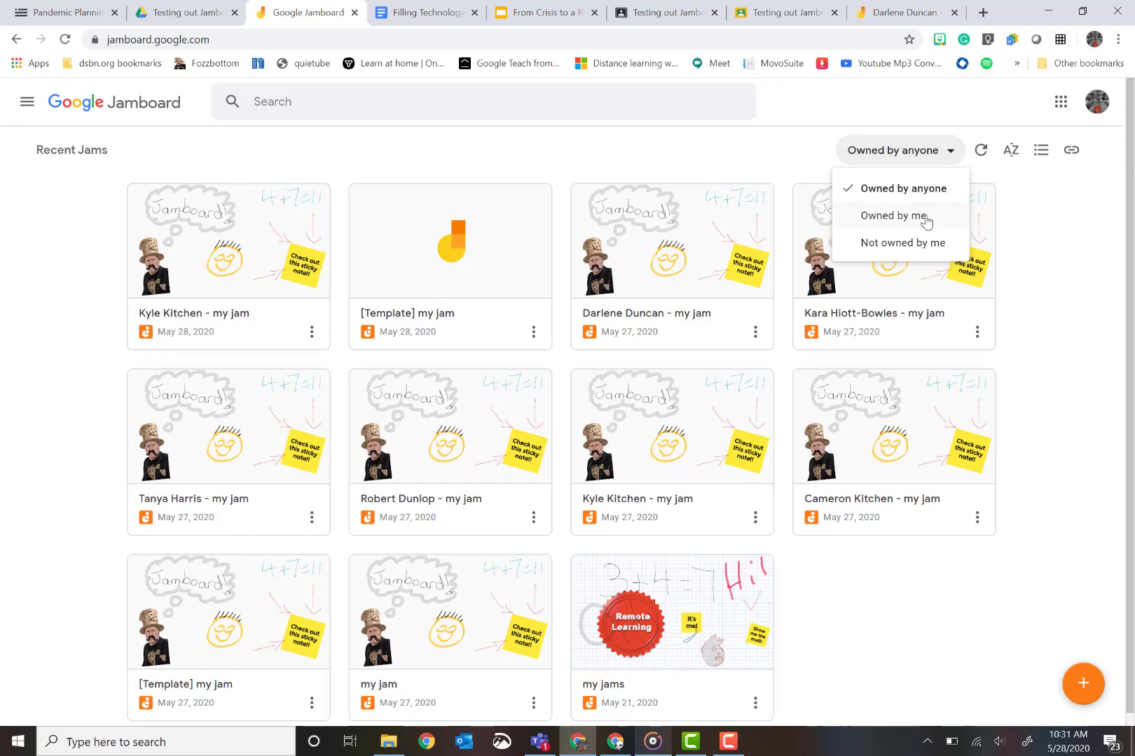
{"action": "left_click", "coordinate": [927, 217]}
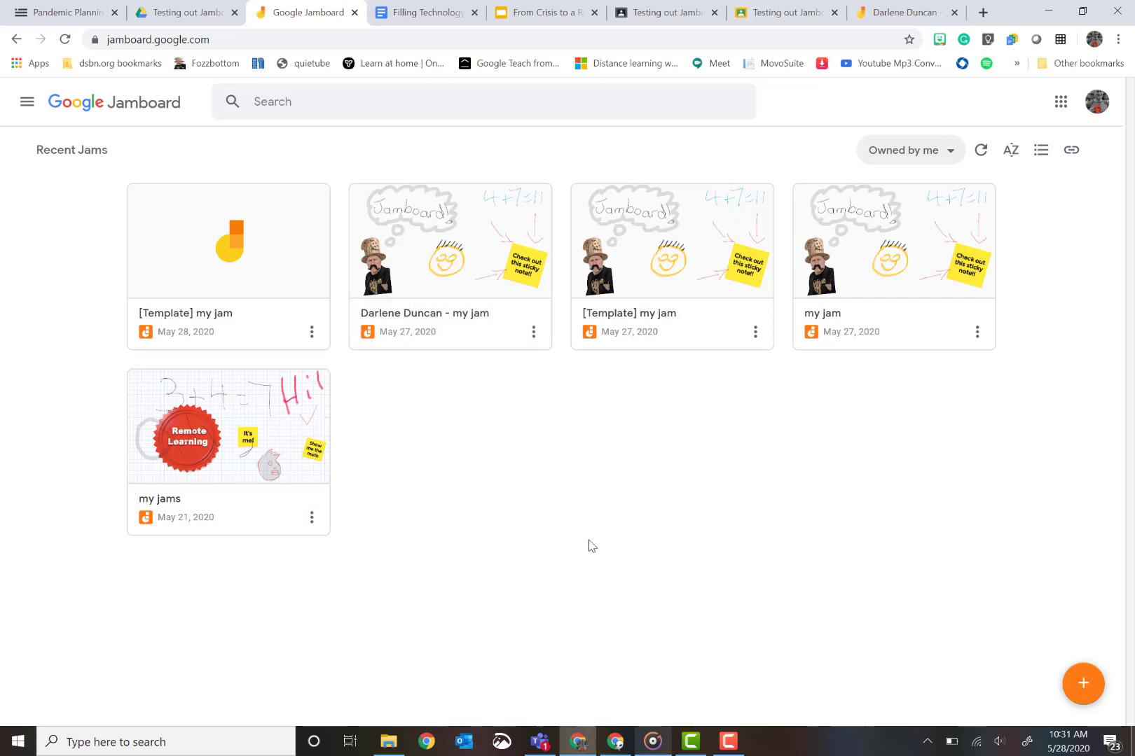
{"action": "left_click", "coordinate": [1041, 150]}
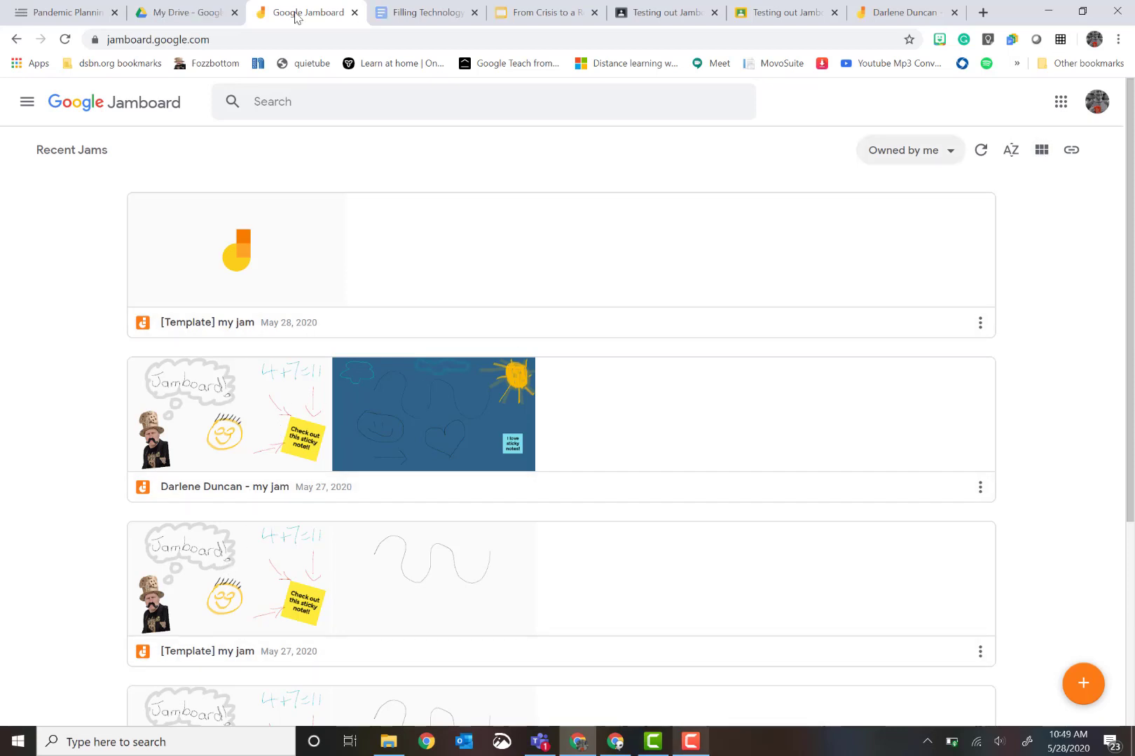
Switch to Google Drive and create a new folder named Jams in My Drive
{"action": "left_click", "coordinate": [191, 14]}
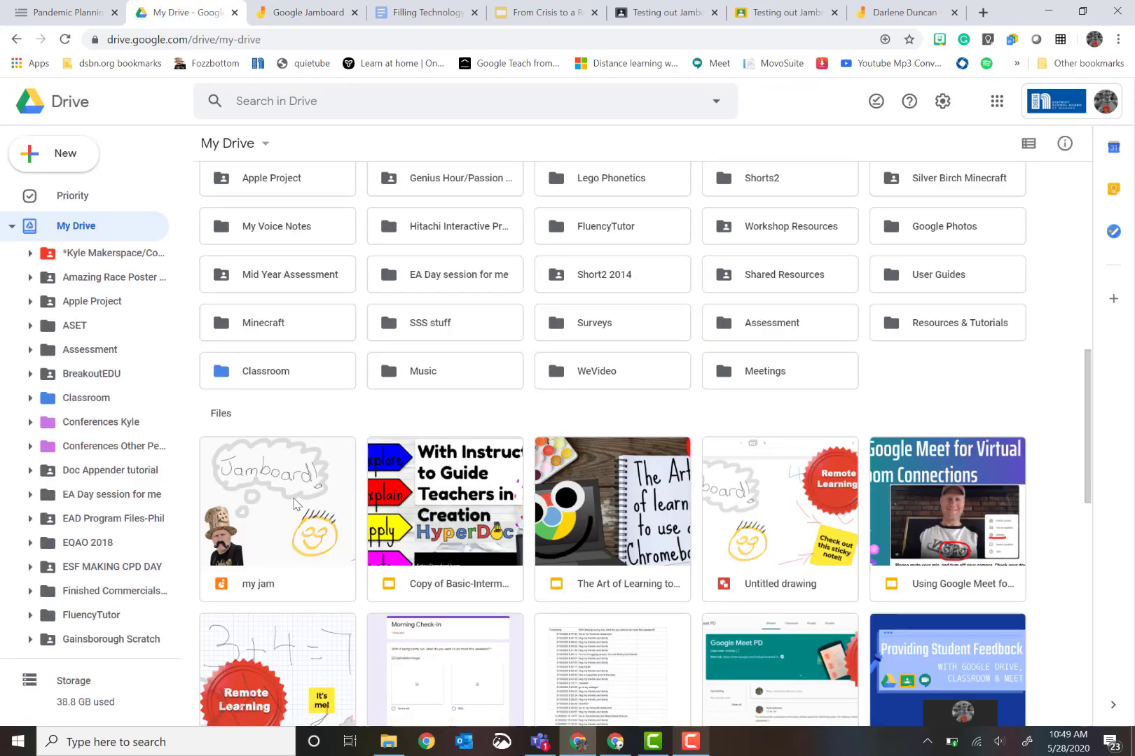
{"action": "scroll", "coordinate": [293, 498], "scroll_direction": "up", "scroll_amount": 15}
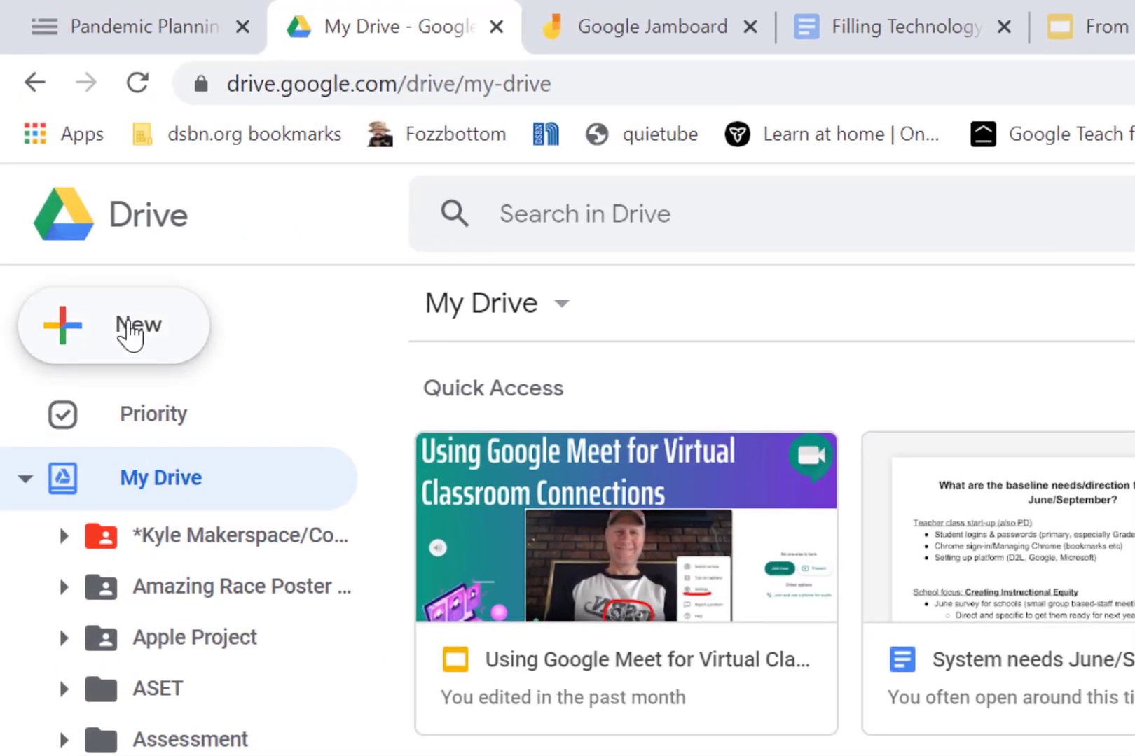
{"action": "left_click", "coordinate": [127, 329]}
{"action": "left_click", "coordinate": [142, 342]}
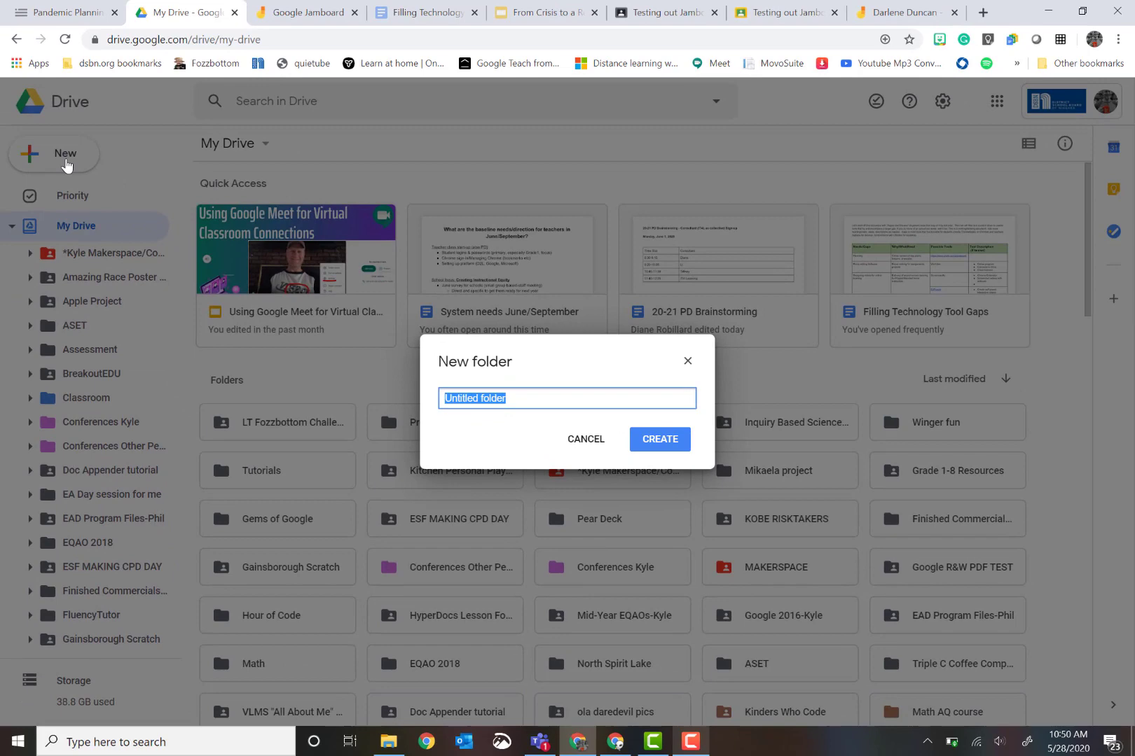
{"action": "type", "text": "Jams"}
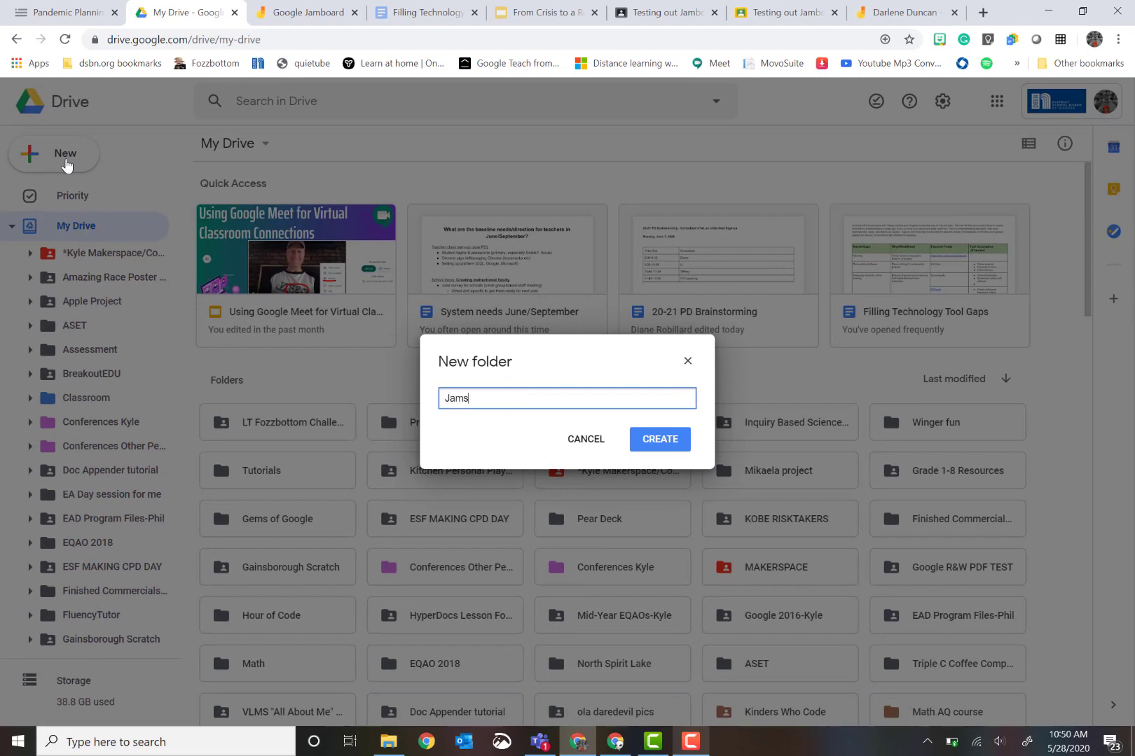
{"action": "key", "text": "Return"}
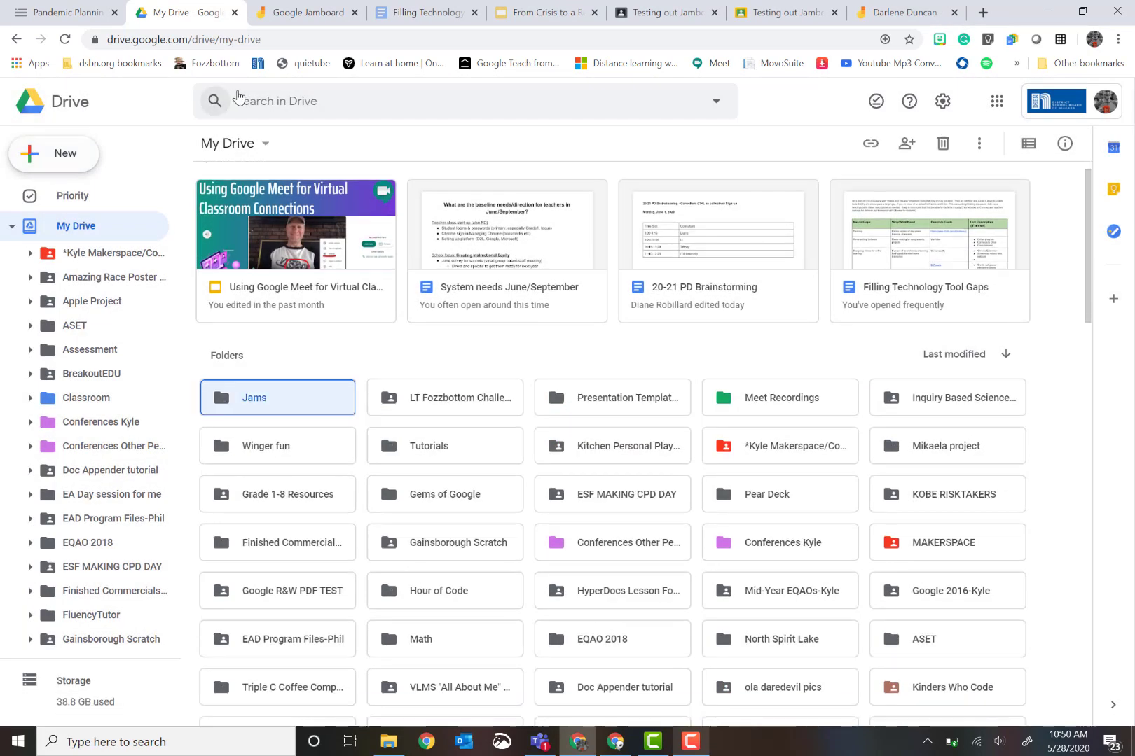
Move the my jam file from My Drive into the Jams folder, and check the recent jams in Google Jamboard
{"action": "scroll", "coordinate": [327, 411], "scroll_direction": "down", "scroll_amount": 9}
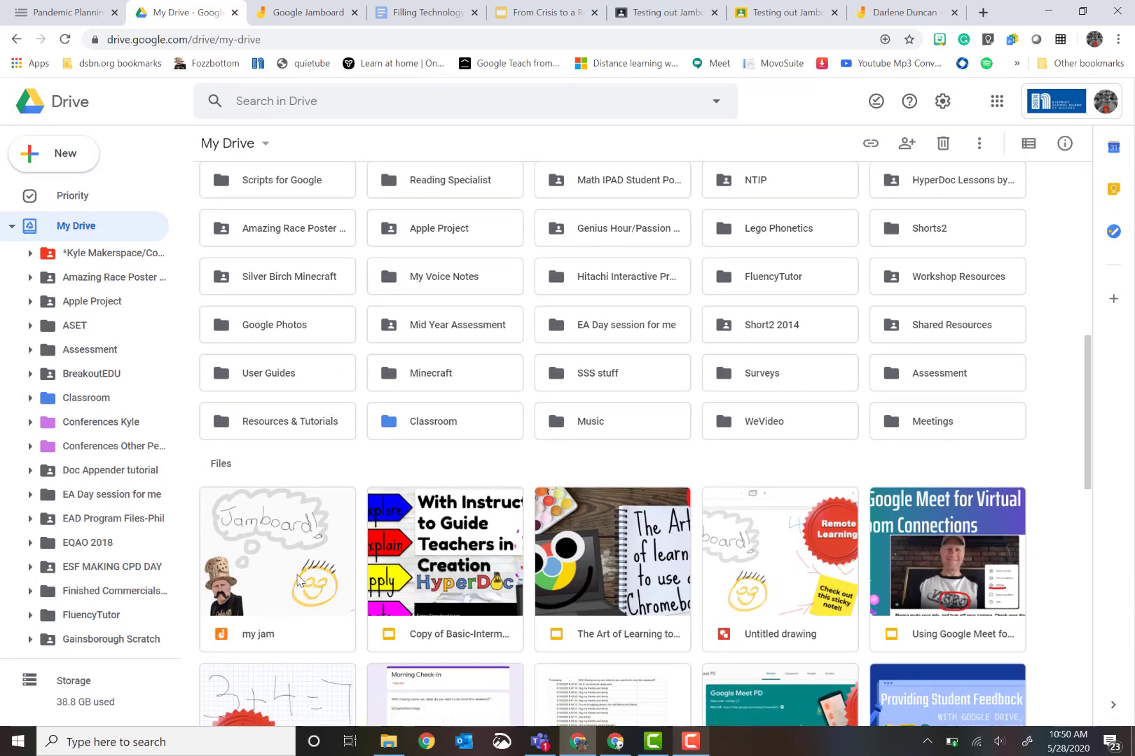
{"action": "left_click_drag", "start_coordinate": [297, 556], "coordinate": [250, 329]}
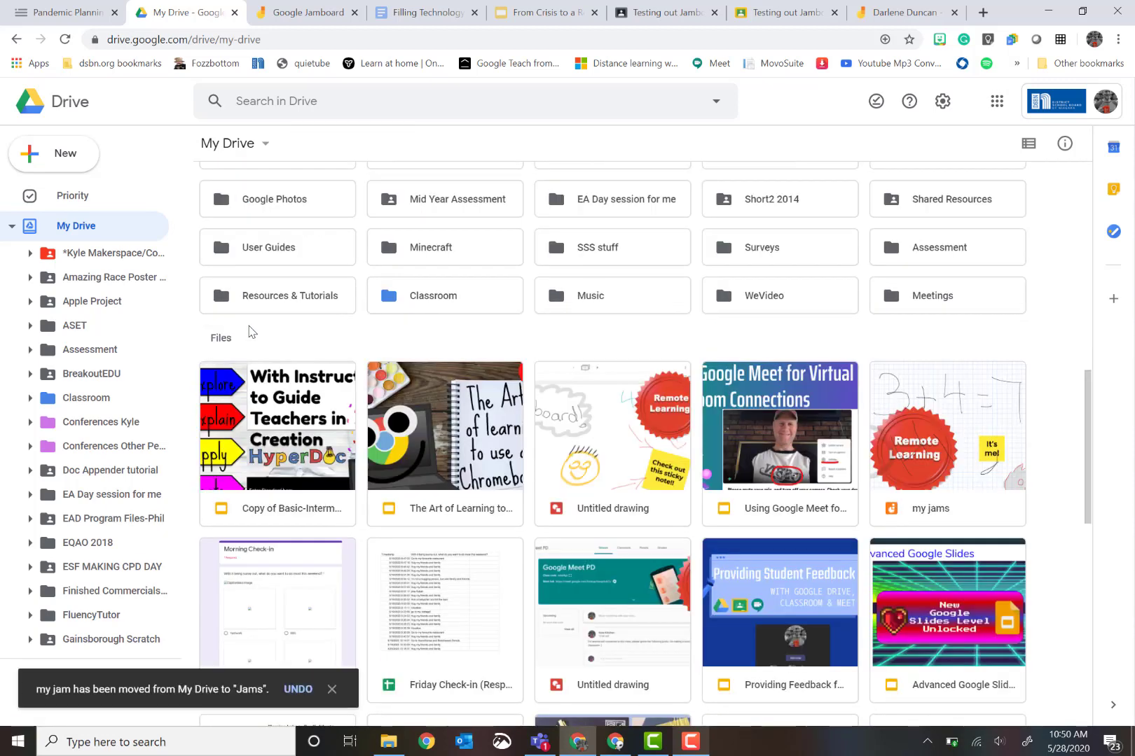
{"action": "left_click", "coordinate": [316, 14]}
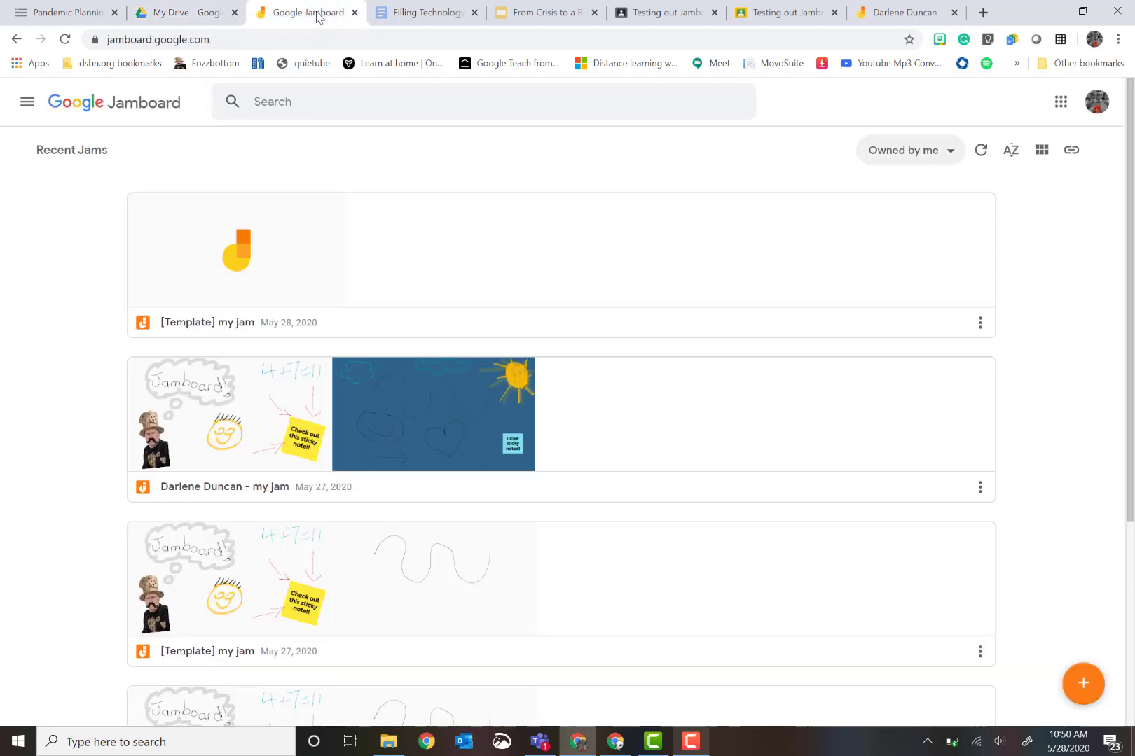
{"action": "left_click", "coordinate": [207, 16]}
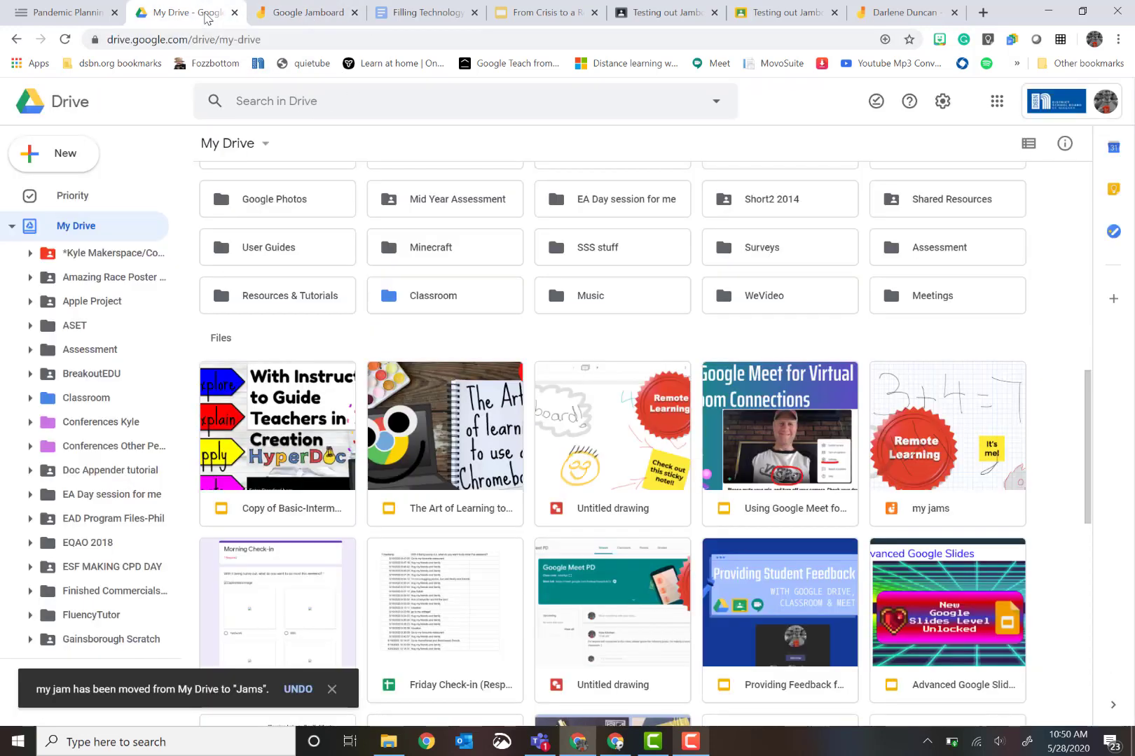